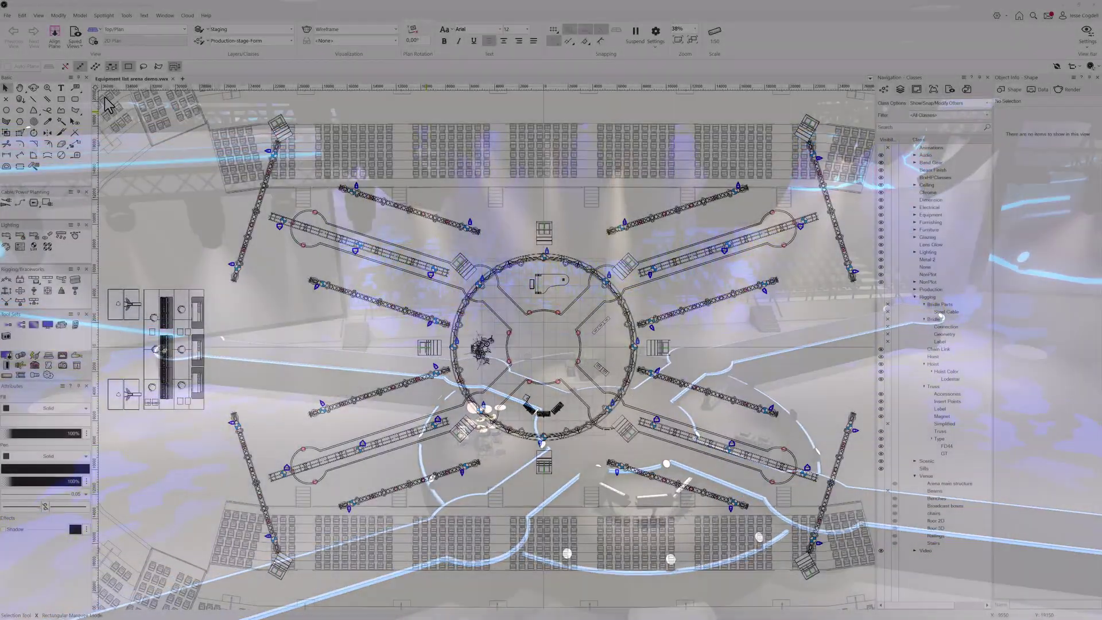
Step: Open the Inventory and Equipment List and expand a Deck Rectangular 1219 x 2438 x 813 row to show its parts
click(103, 16)
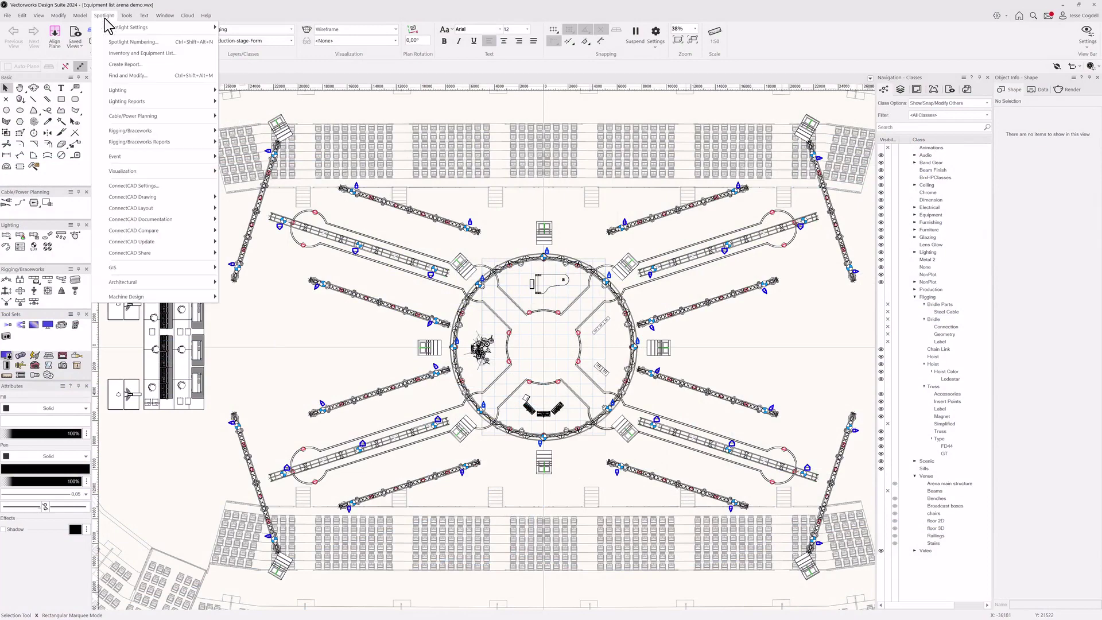
click(127, 52)
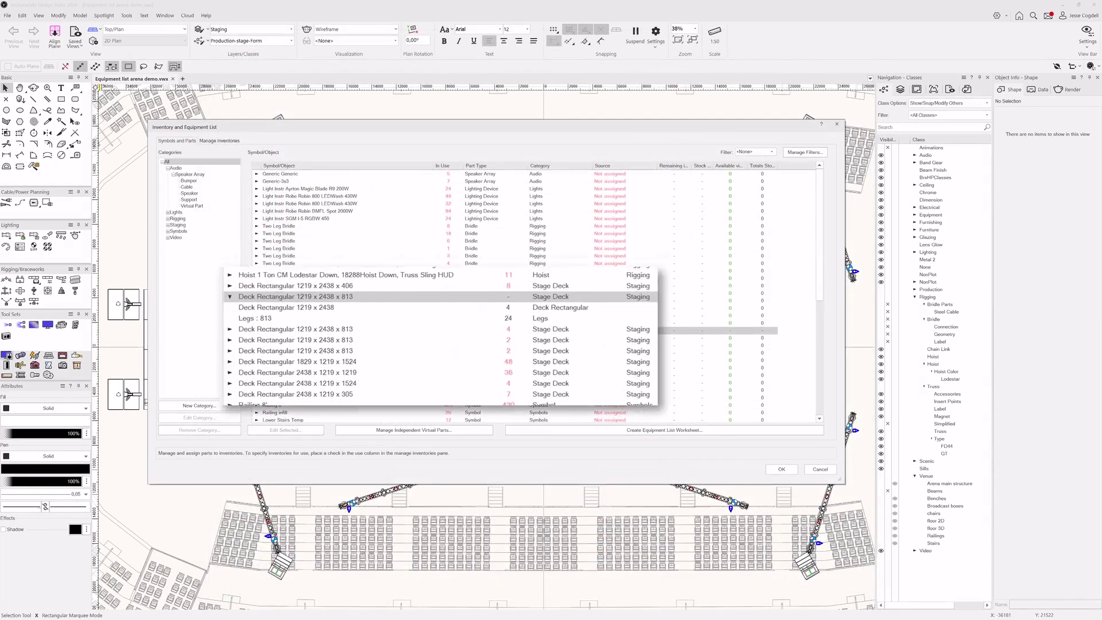
click(198, 301)
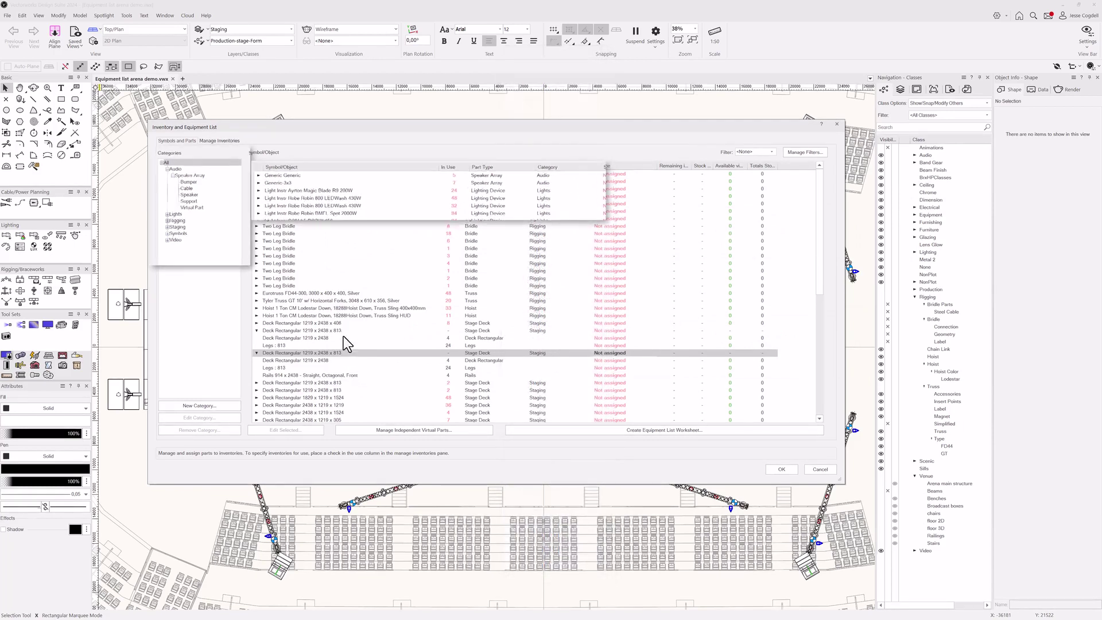
Step: Browse the Audio and Lights lists, then build a filter condition Layer is Staging
click(174, 168)
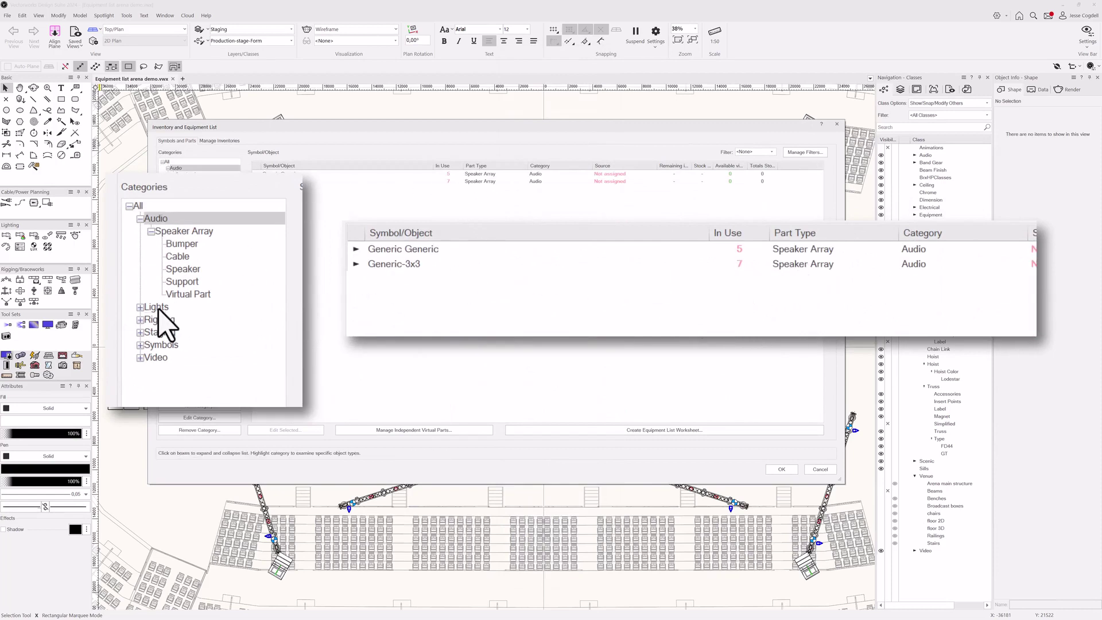
click(175, 213)
click(787, 153)
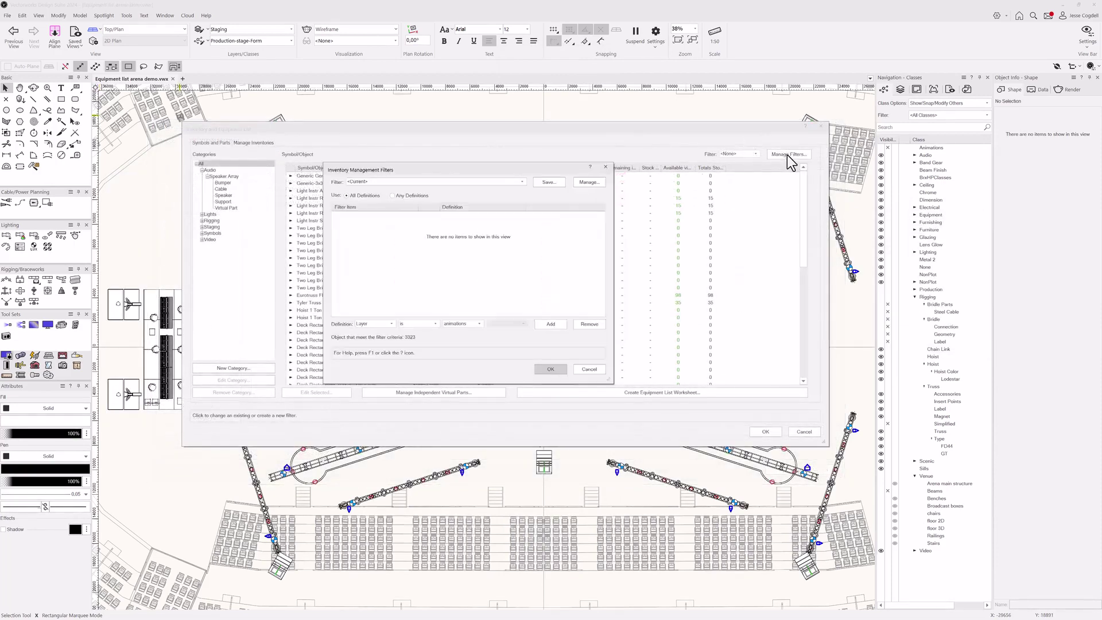
click(538, 409)
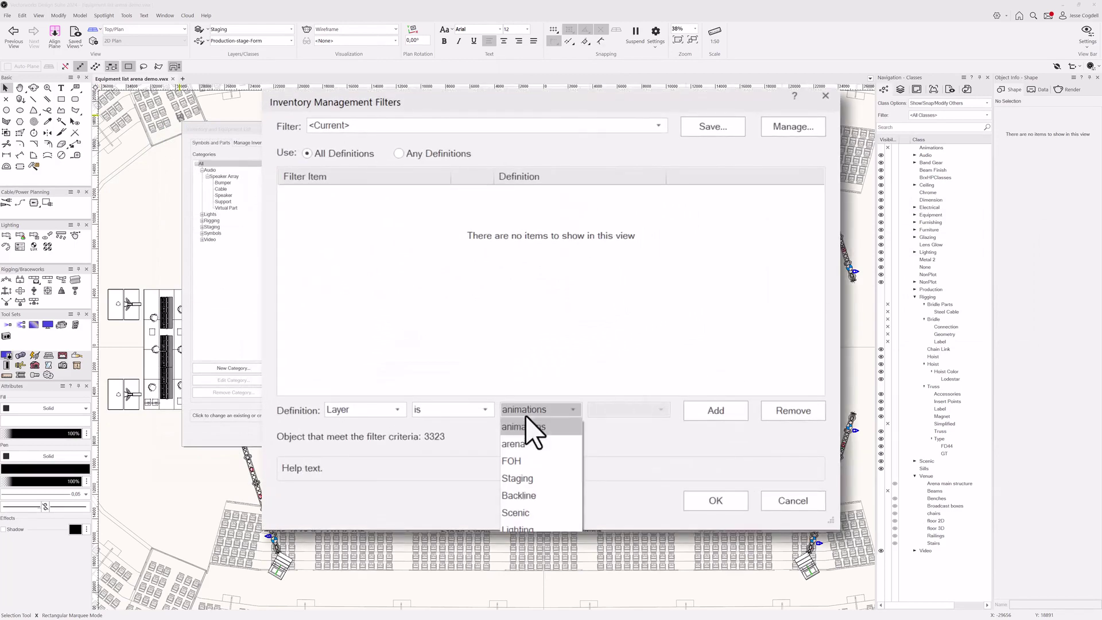
click(519, 480)
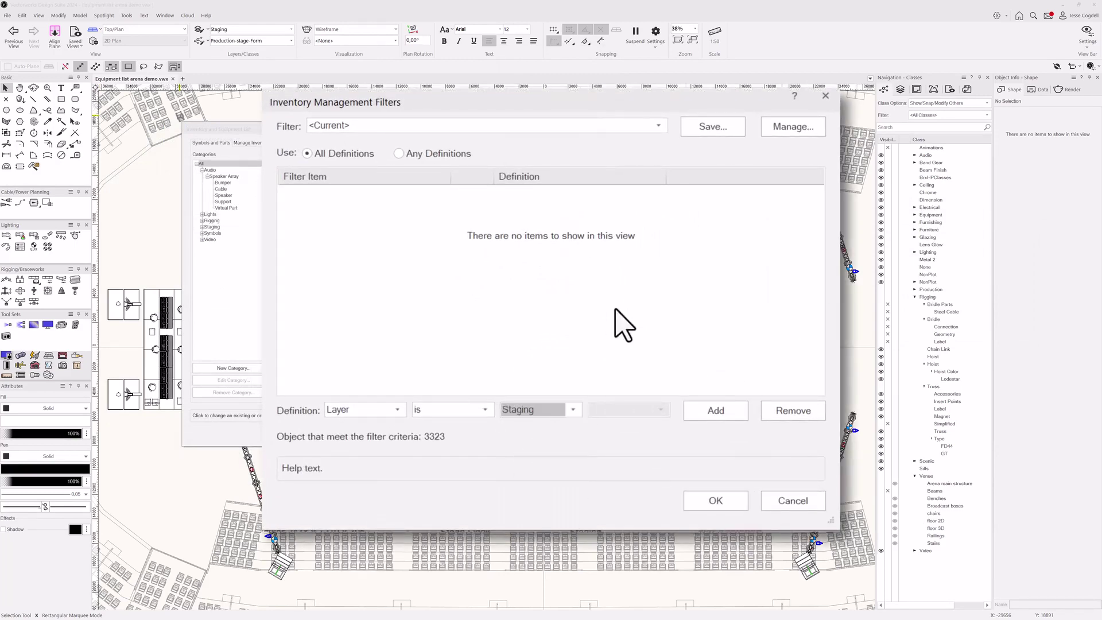
click(725, 417)
Step: Save the filter as 'decks' and apply it to the equipment list
click(724, 124)
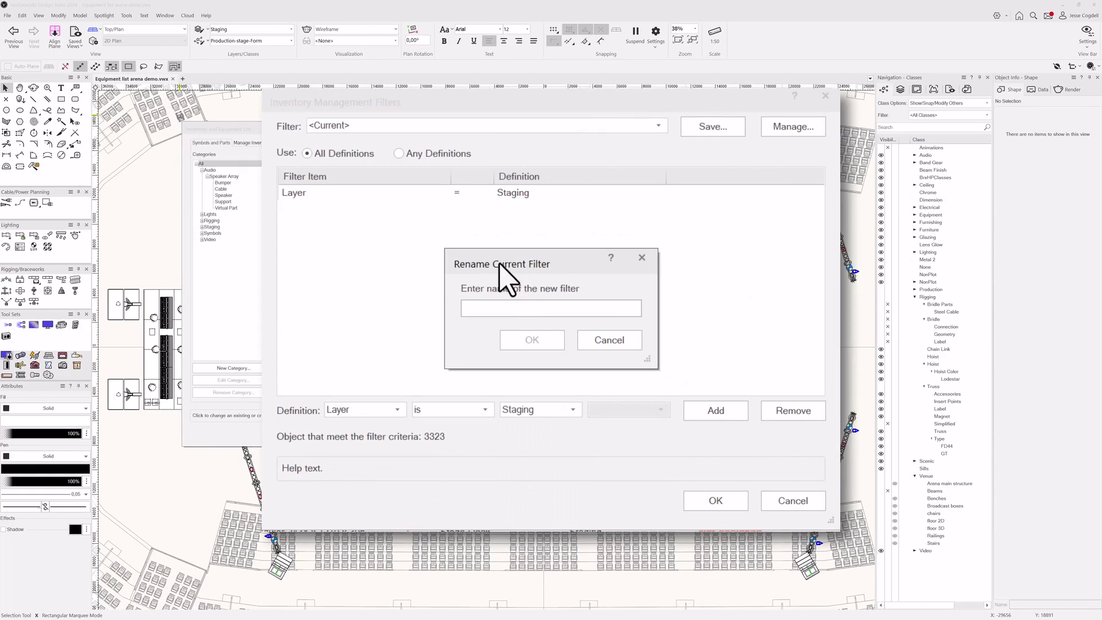
text(decks)
key(Return)
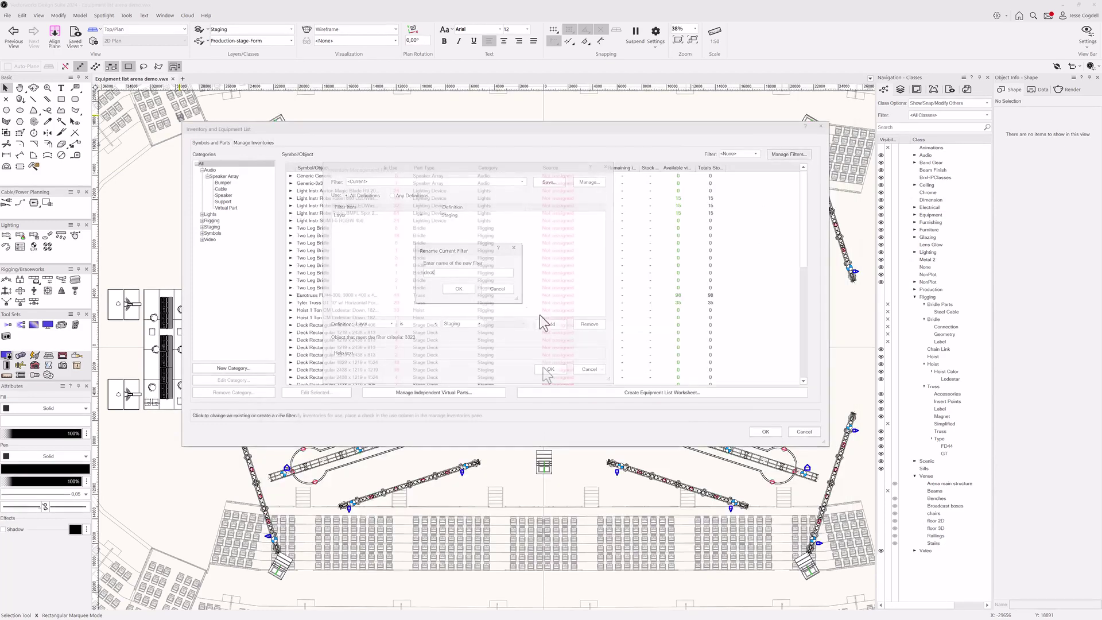
click(738, 154)
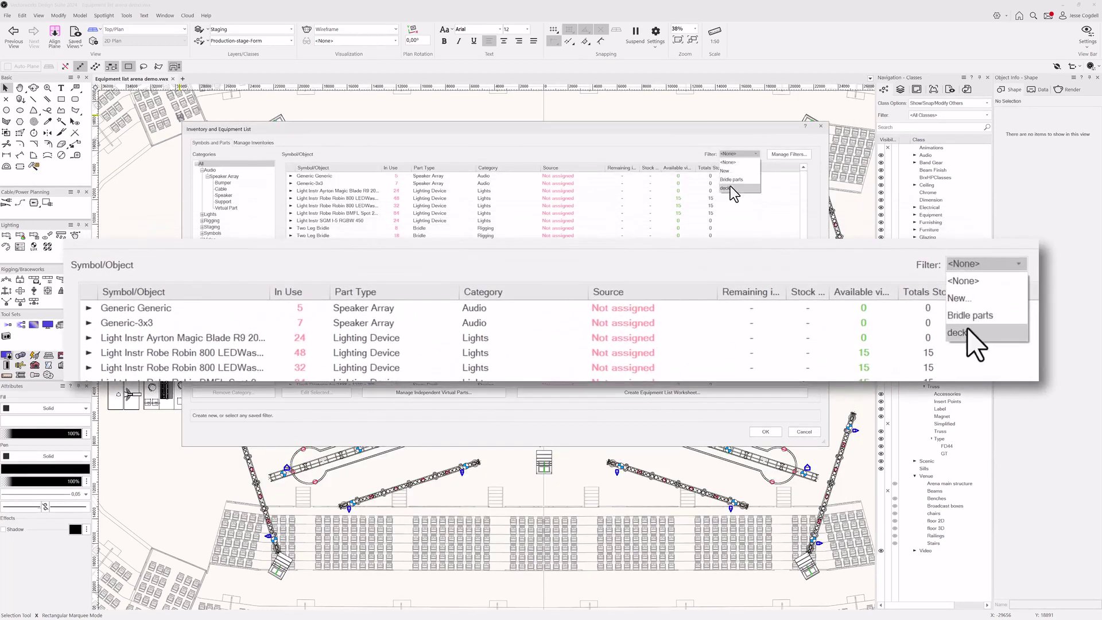
click(729, 187)
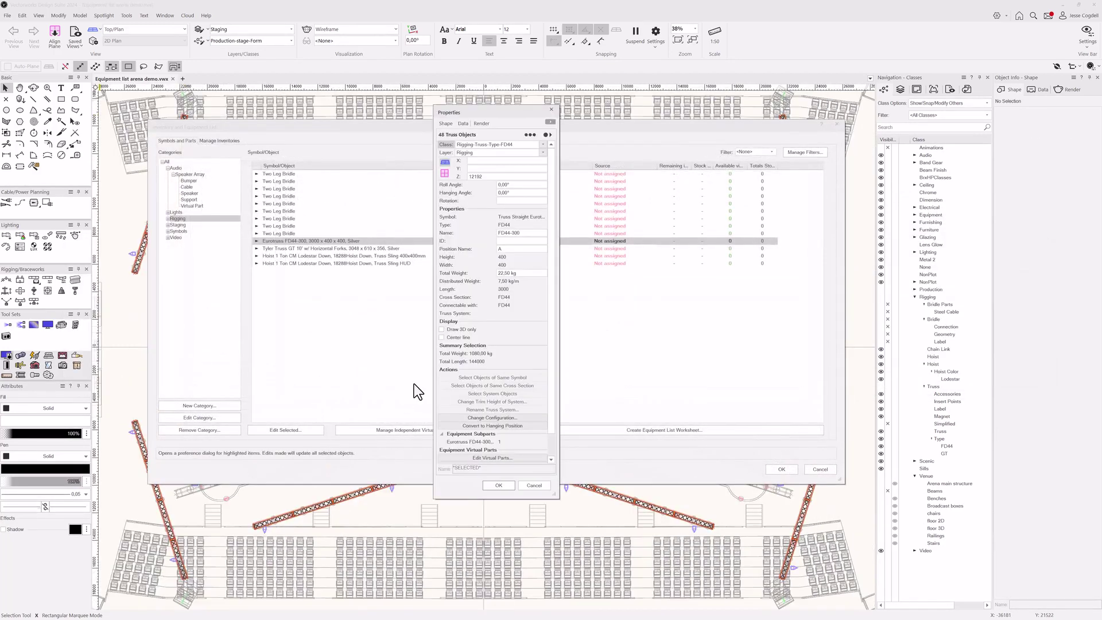
Step: Add a 'Eurotruss pin' virtual part to the FD44 trusses
scroll(483, 404, down, 1)
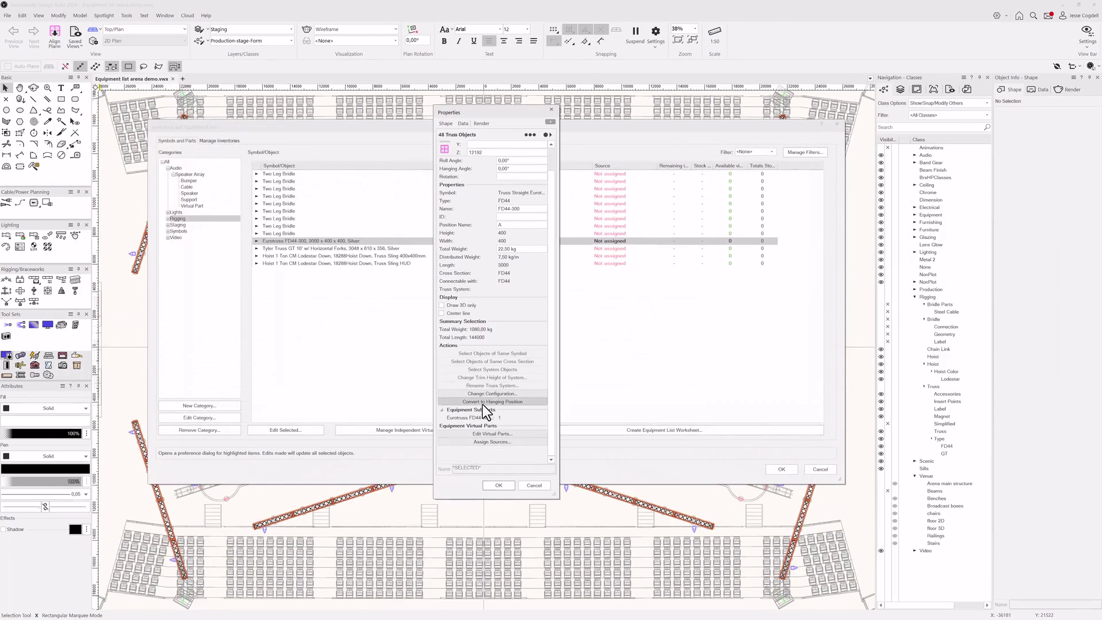
click(506, 434)
double_click(546, 212)
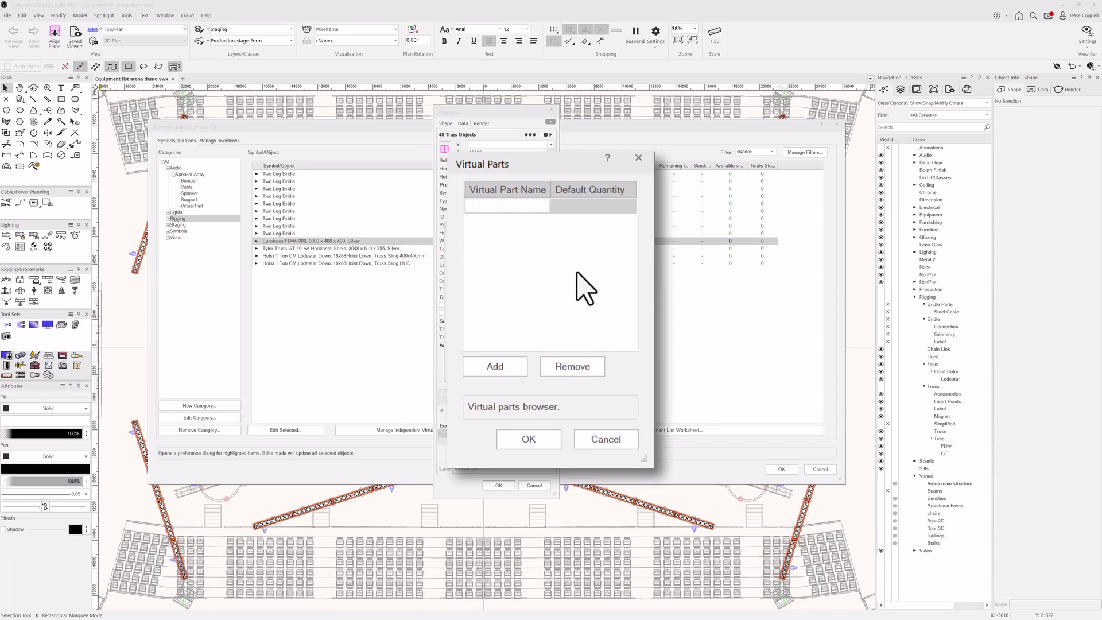
text(Eurotruss pin)
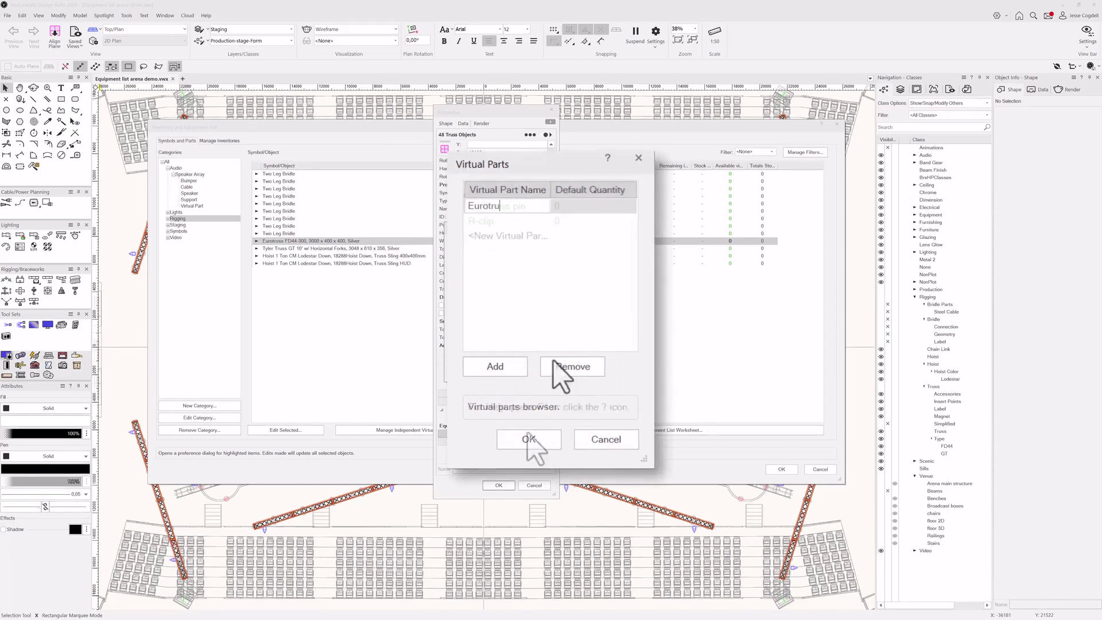
key(Return)
click(534, 447)
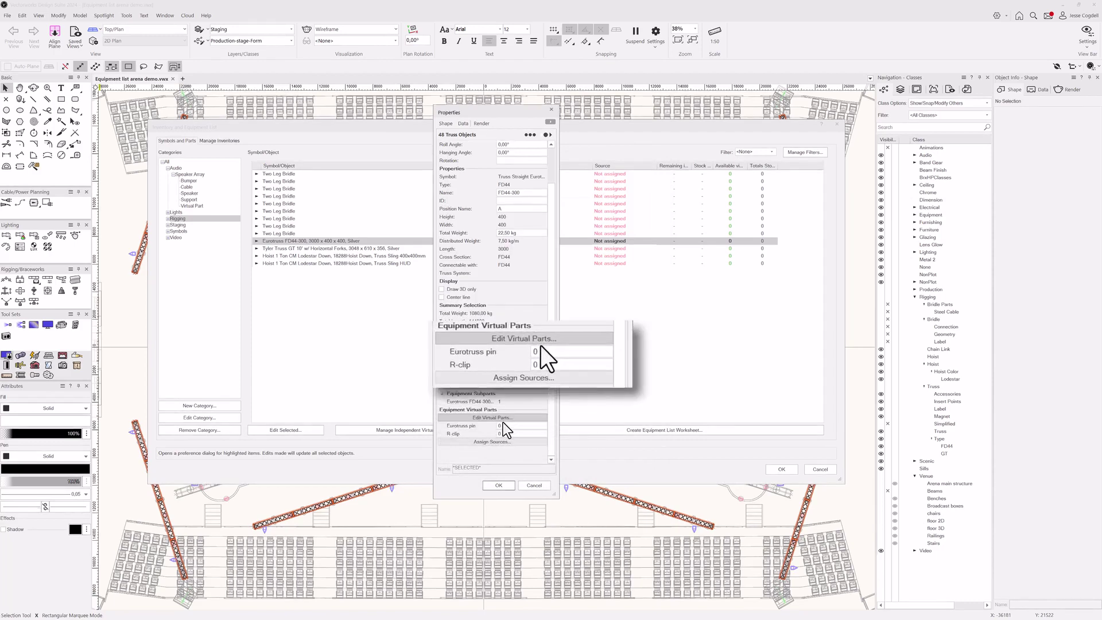
Step: Set the Eurotruss pin quantity to 4 per truss and expand the truss row
click(494, 427)
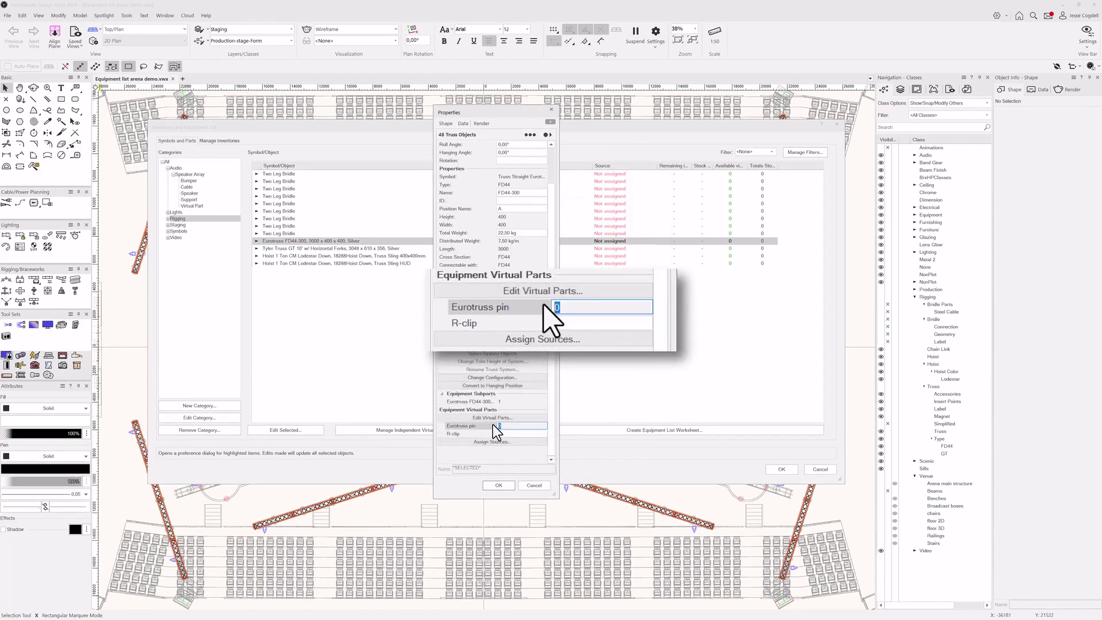
text(4)
key(Return)
click(256, 241)
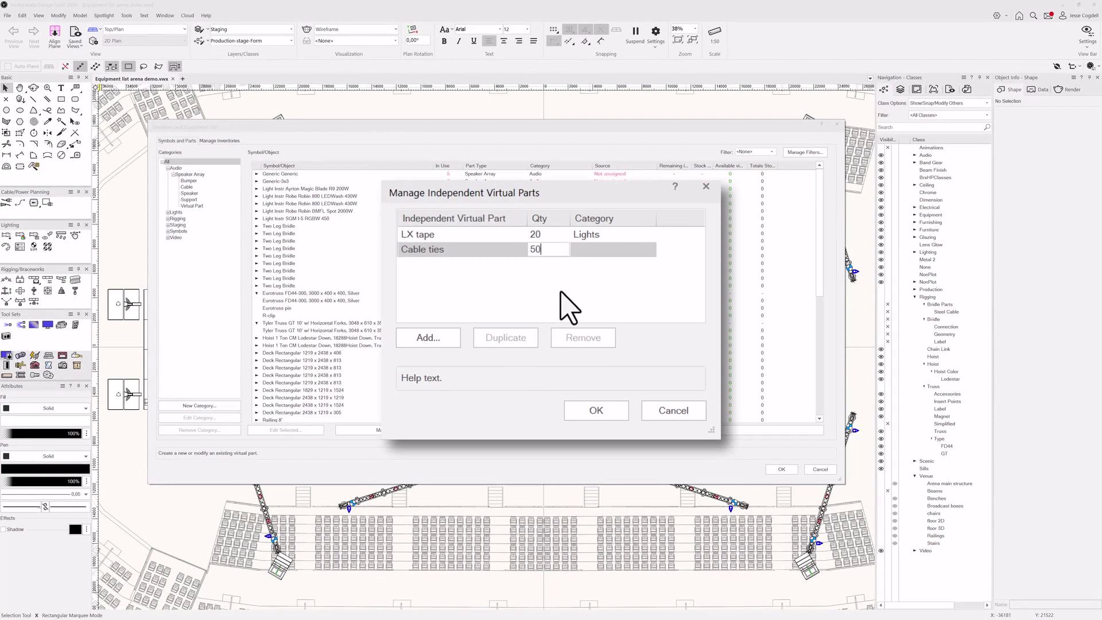
Step: Assign the independent Cable ties part (qty 500) to Staging and list the Staging equipment
click(646, 250)
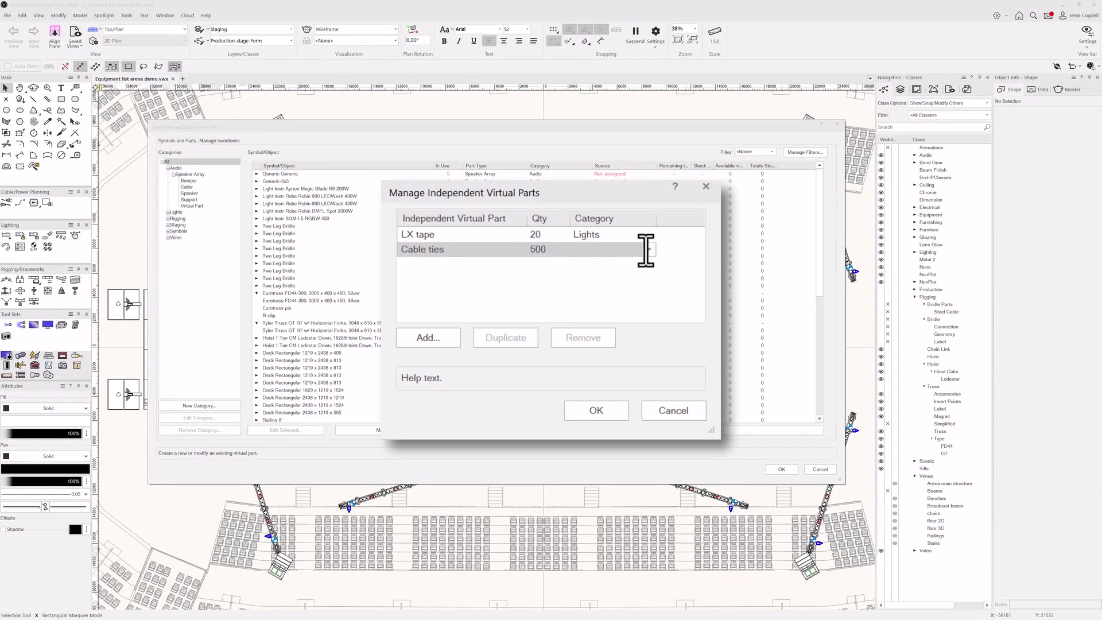
click(645, 250)
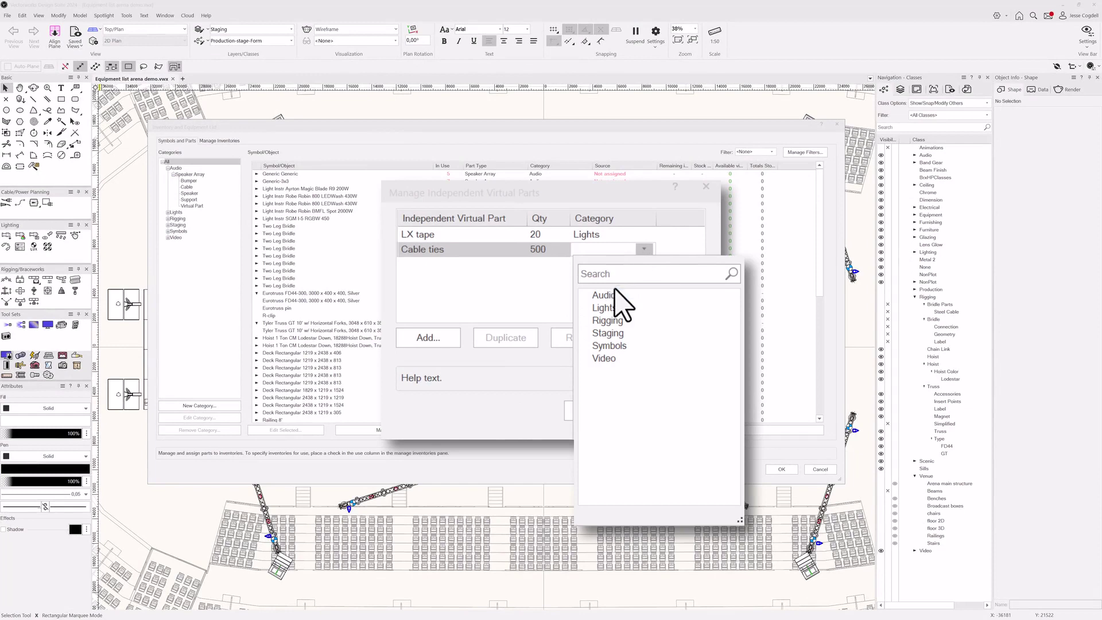
click(608, 334)
click(596, 410)
click(178, 224)
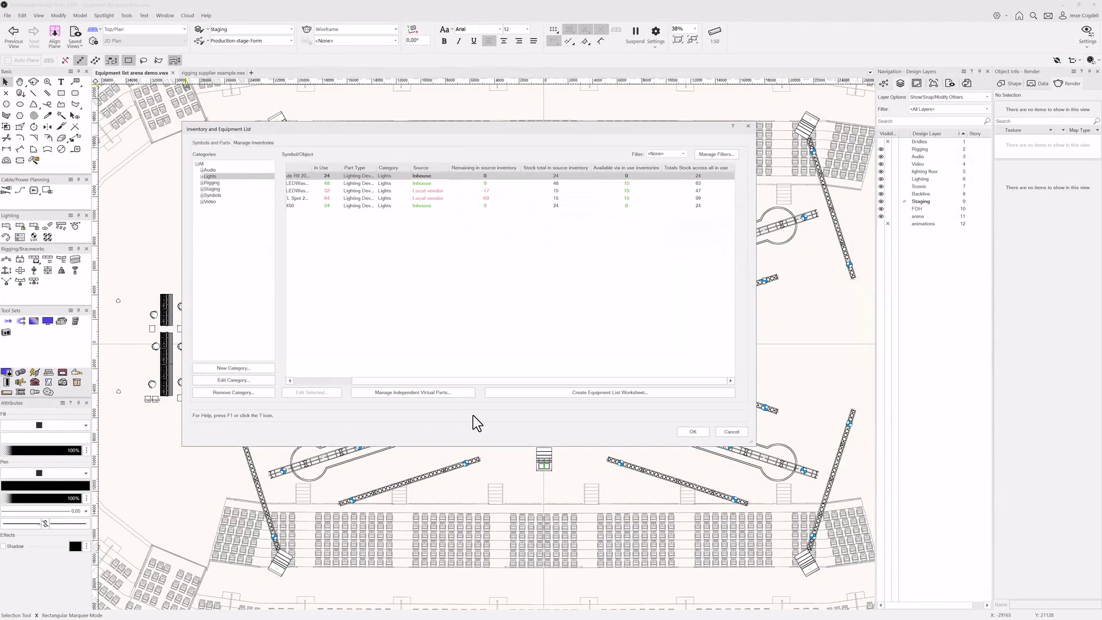
Step: Switch to Manage Inventories for the rigging supplier example file
click(253, 142)
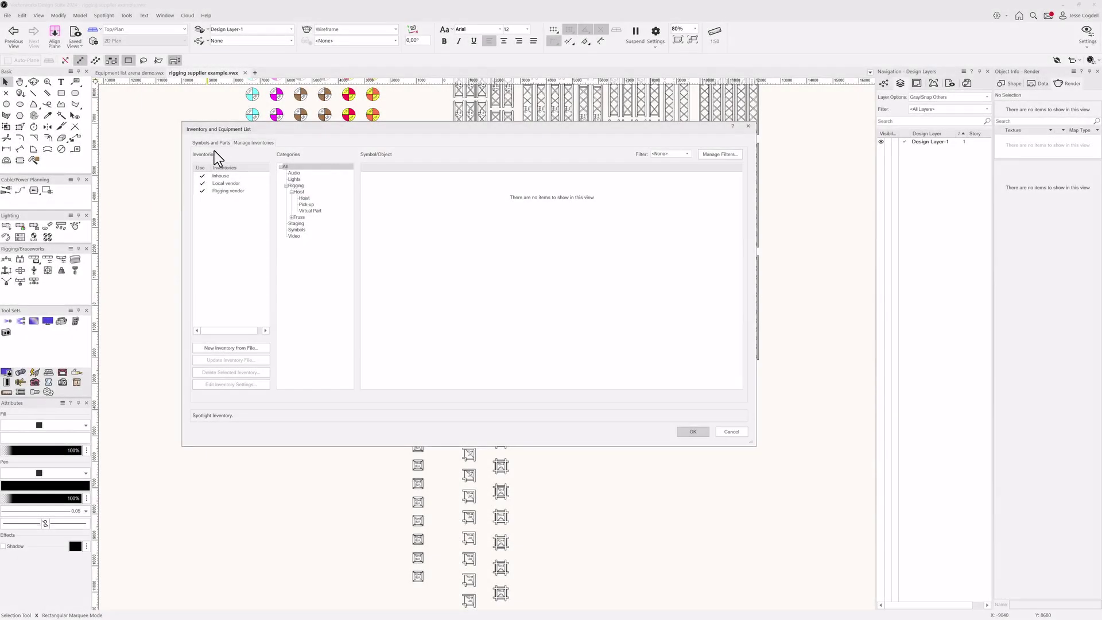
Step: Create a new inventory from the open file named 'Rigging supplier 2'
click(232, 348)
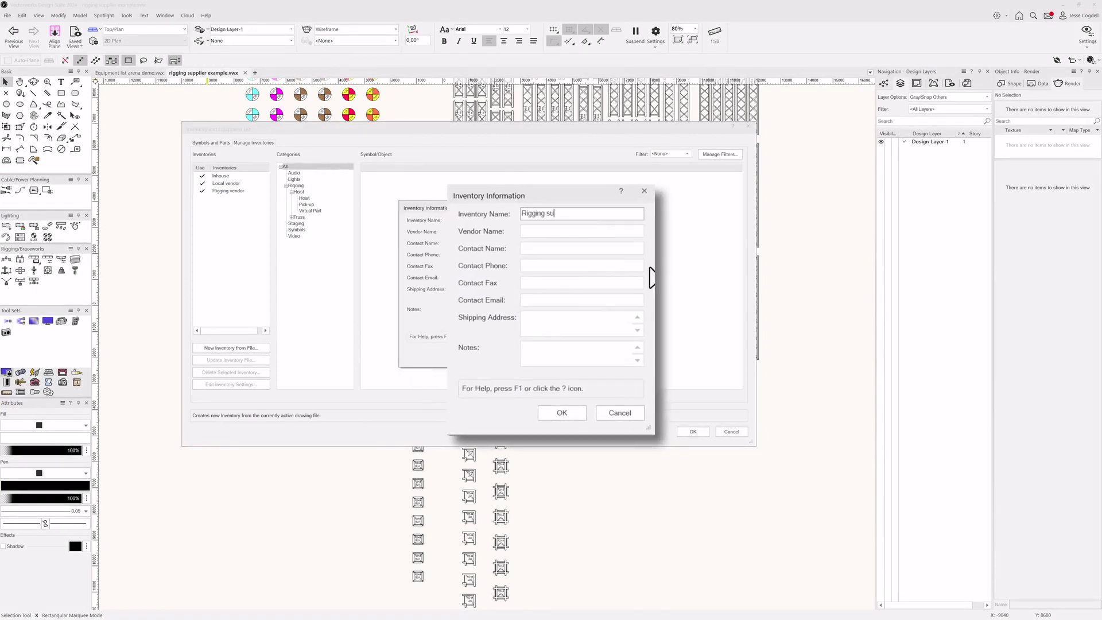
text(Rigging supplier 2)
key(Return)
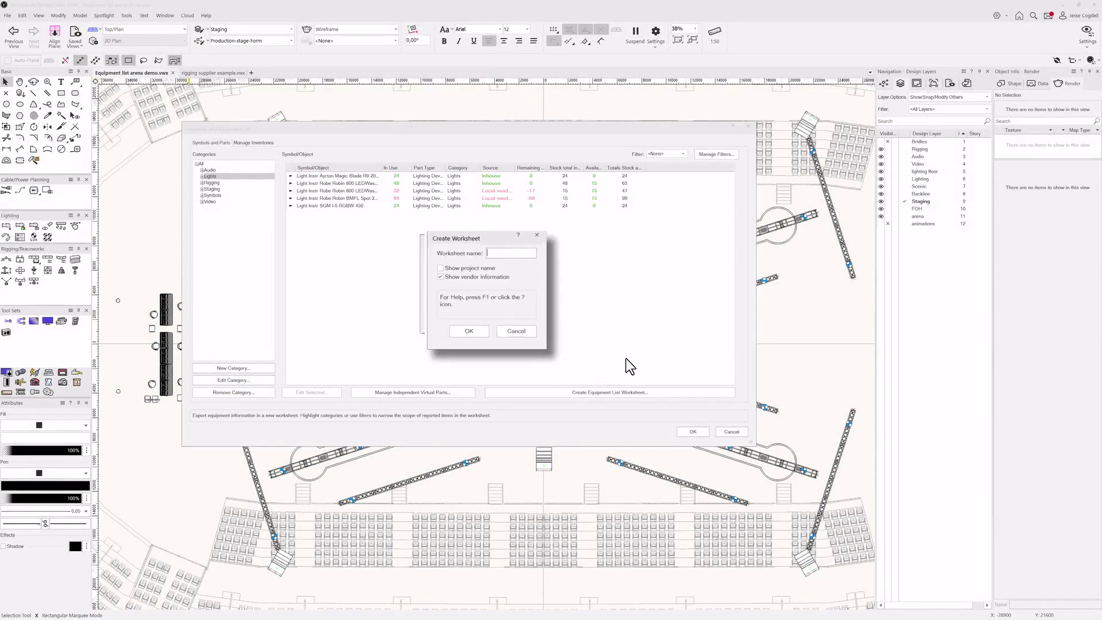
Step: Create a 'Lighting' equipment worksheet without vendor information
click(431, 274)
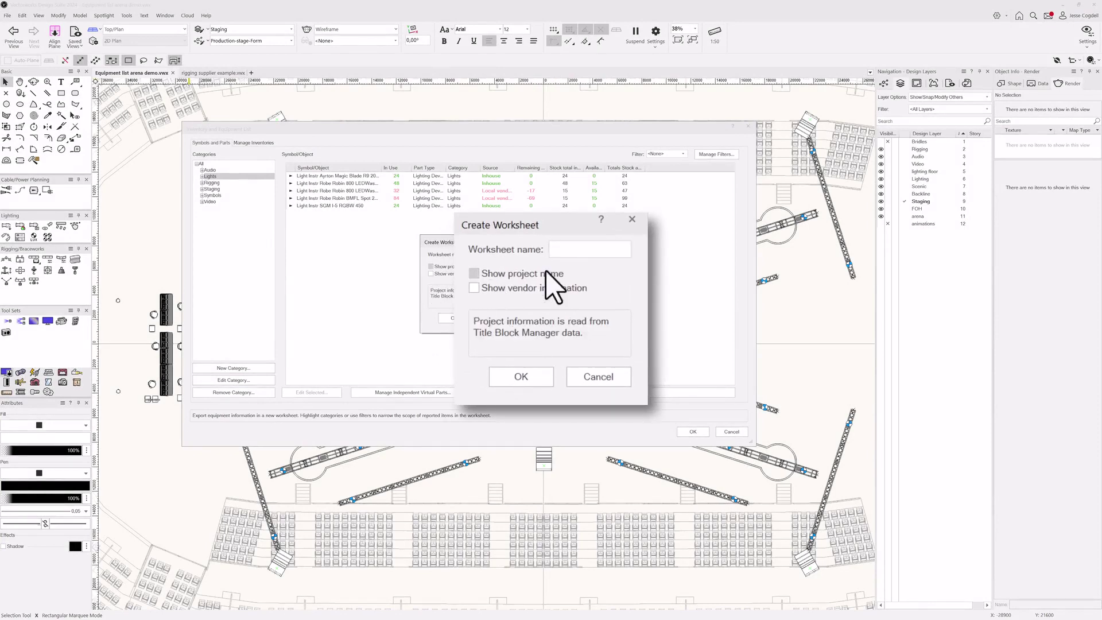
text(Li)
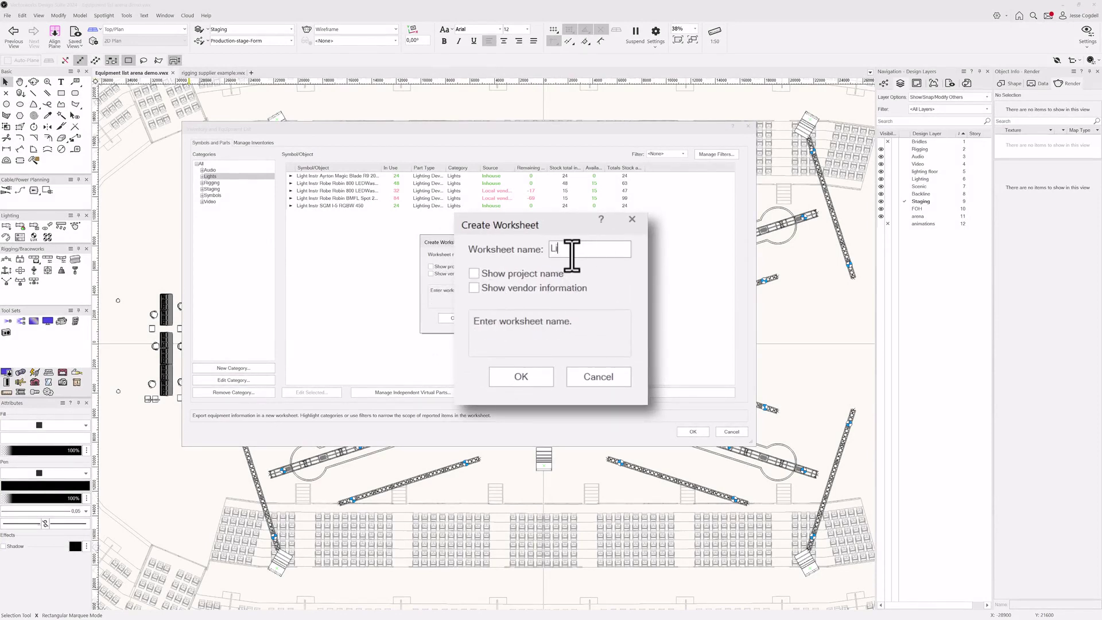
text(ghting)
key(Return)
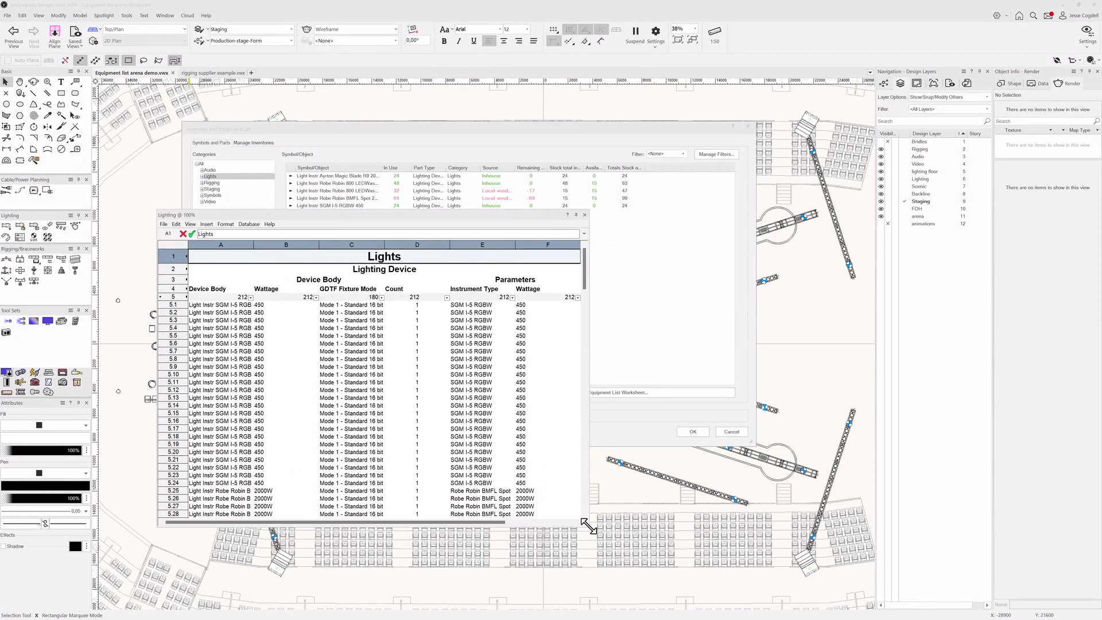
Step: Create a second equipment worksheet from the Staging equipment
click(601, 329)
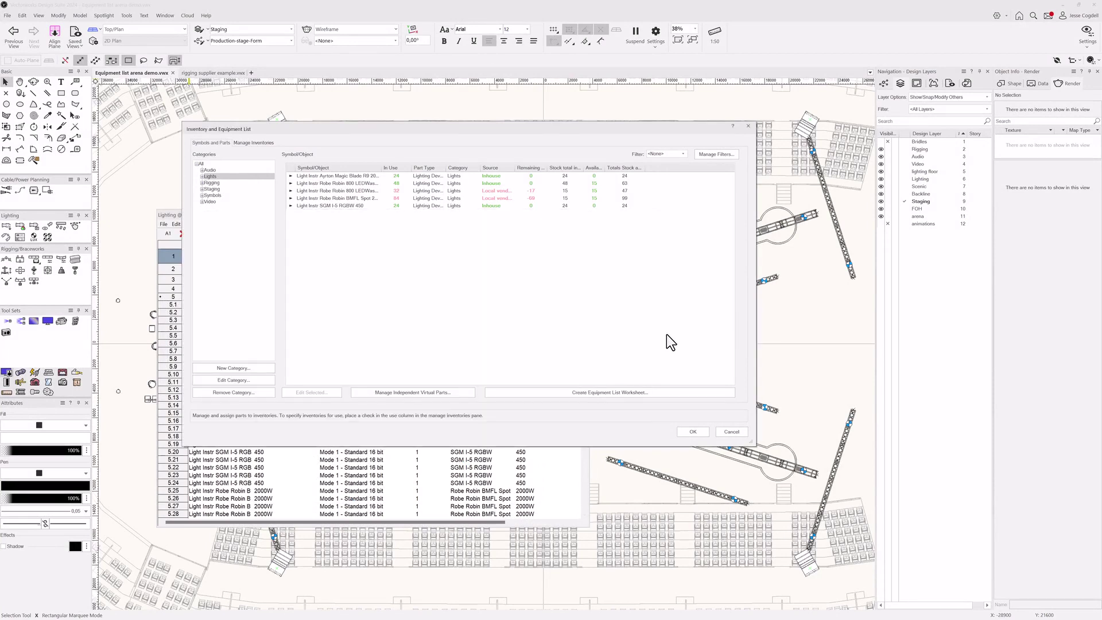
click(211, 189)
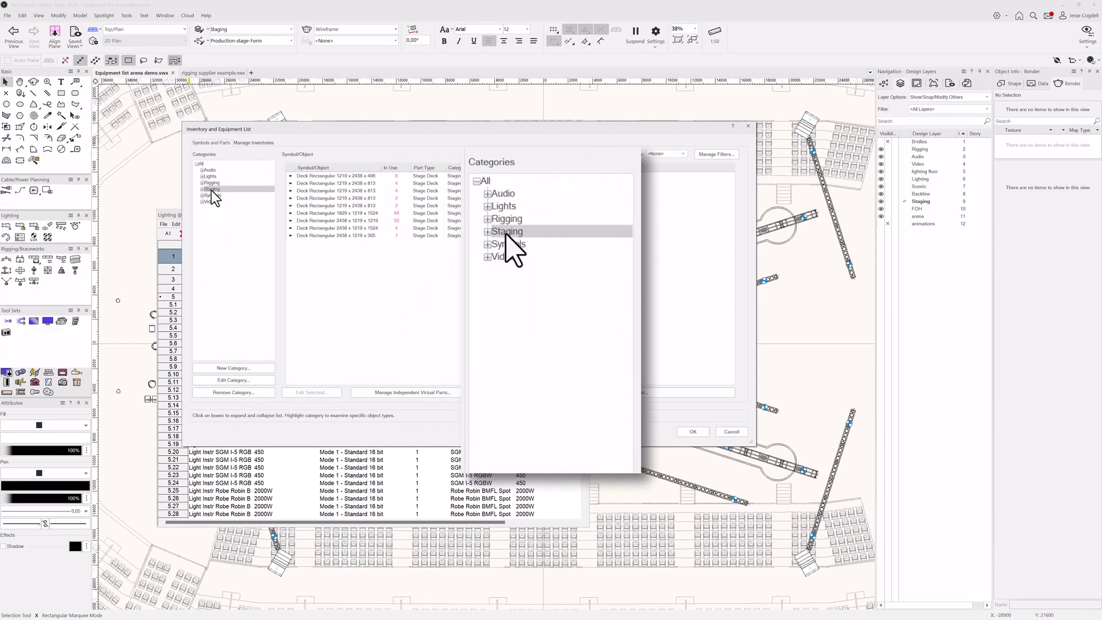
click(602, 392)
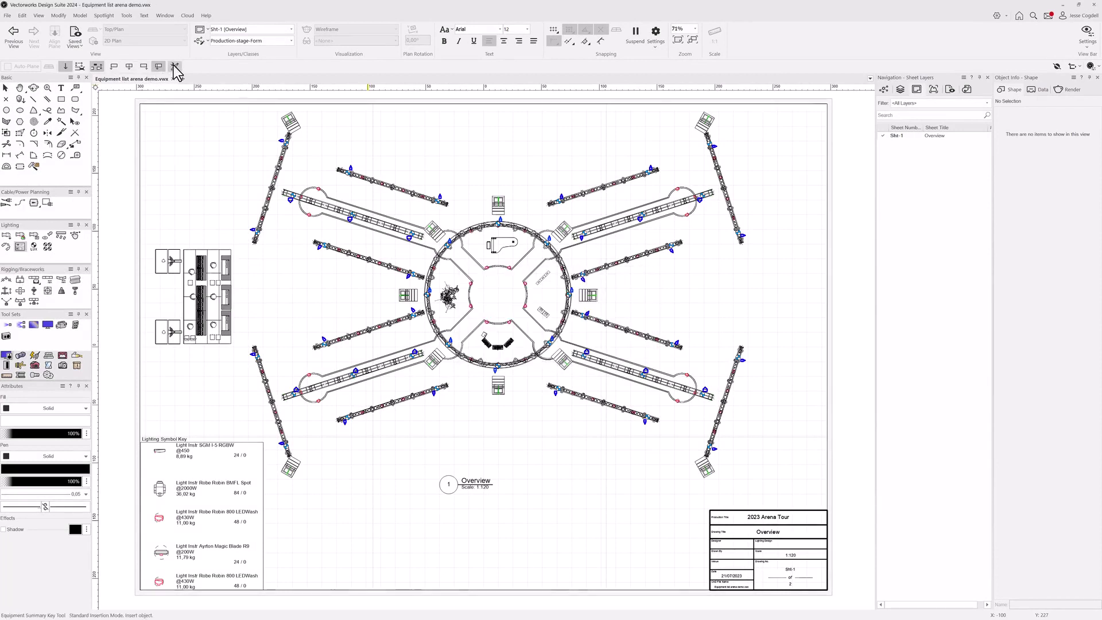
Step: Open the Equipment Summary Key tool's preferences on the Overview sheet
click(175, 67)
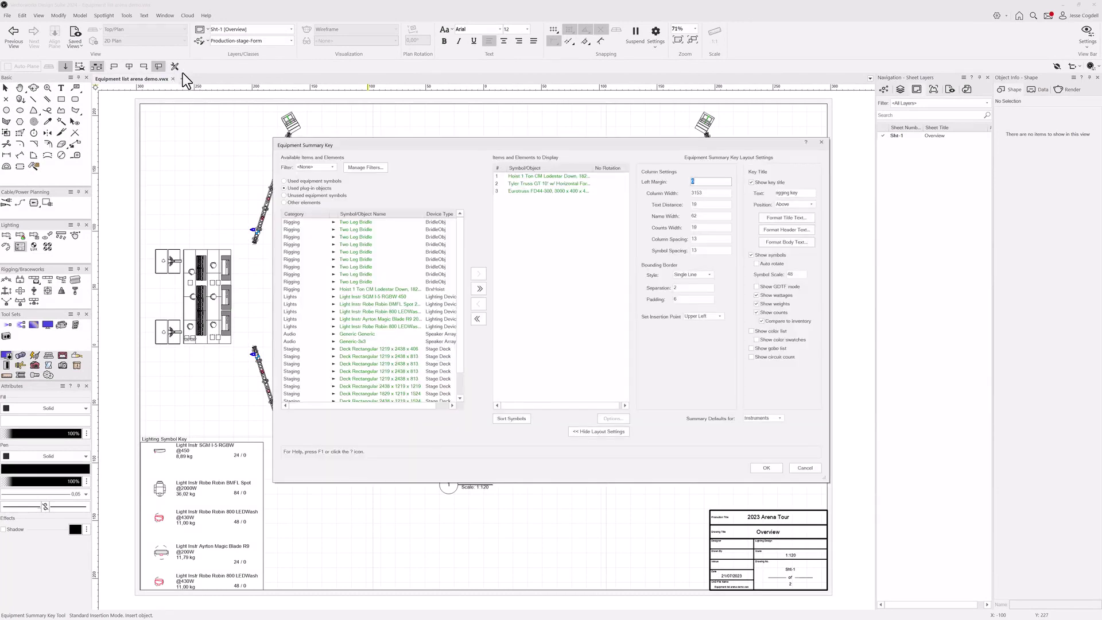